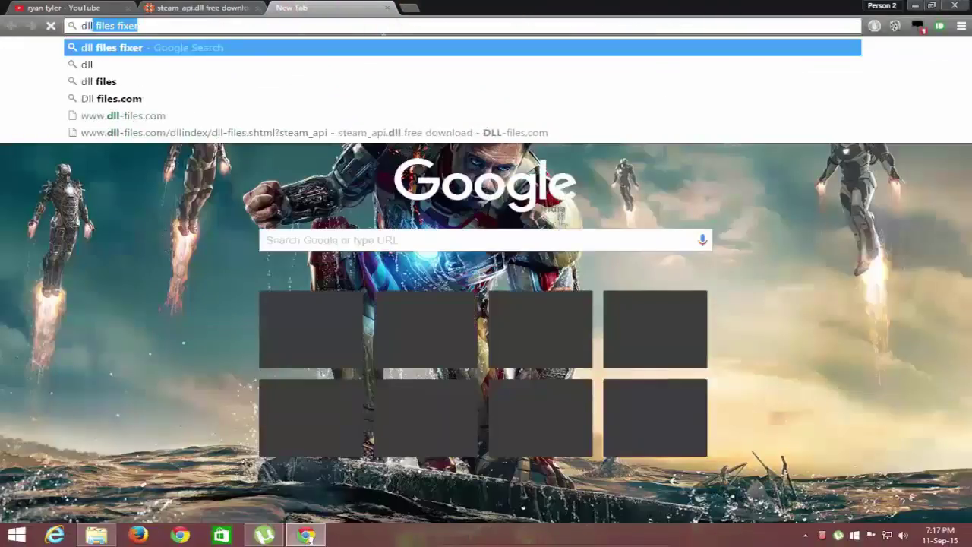
Step: Google 'dll files', open the DLL-files.com result in a new tab, and select its web address
text( files)
key(Return)
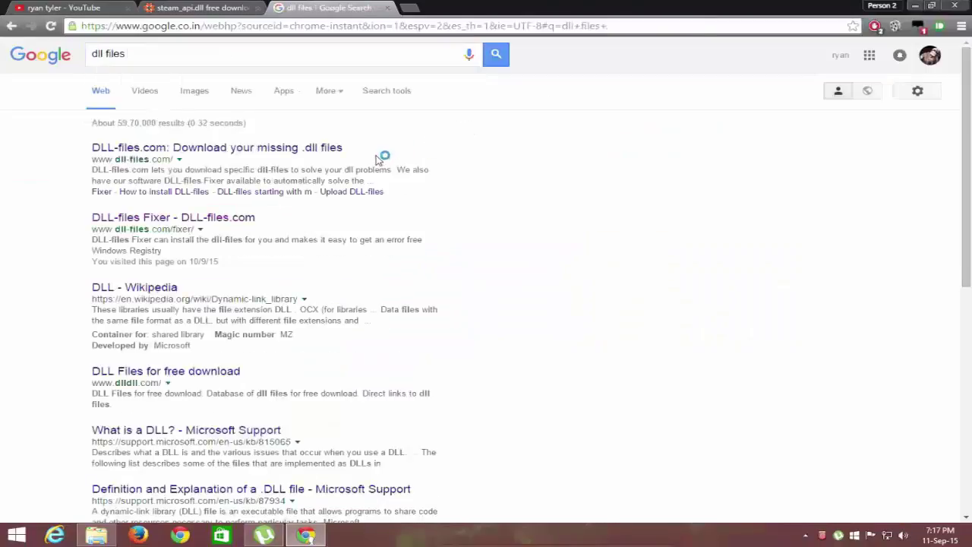
right_click(288, 147)
click(311, 154)
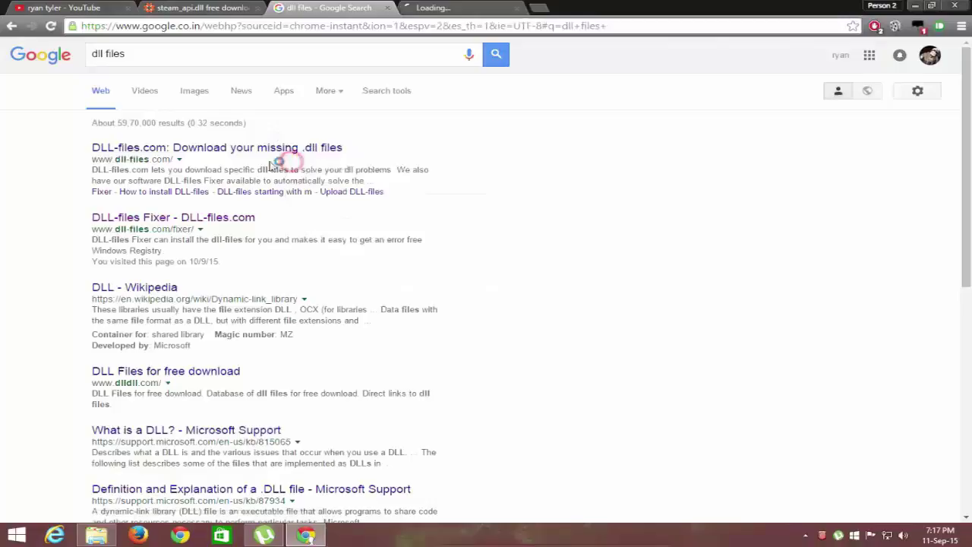
drag(88, 159, 181, 161)
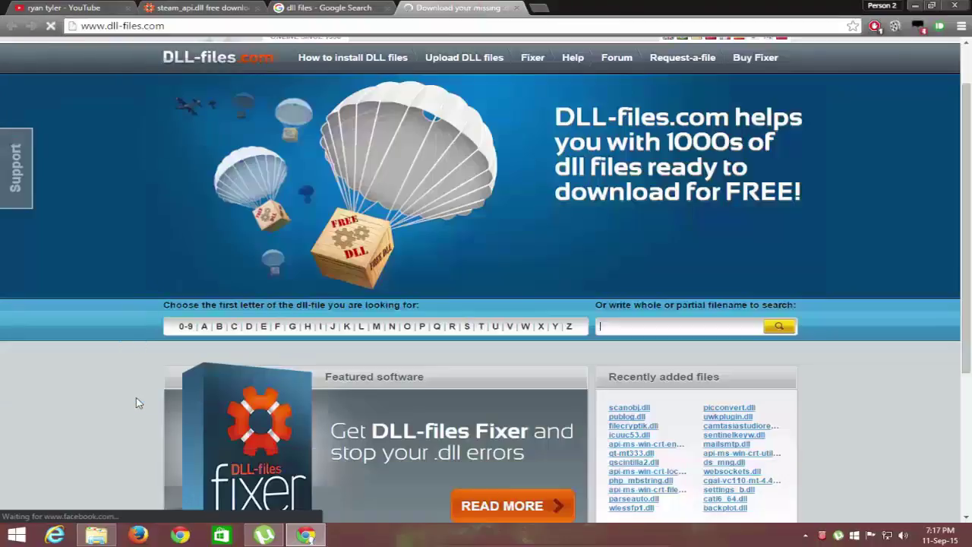
scroll(138, 403, down, 3)
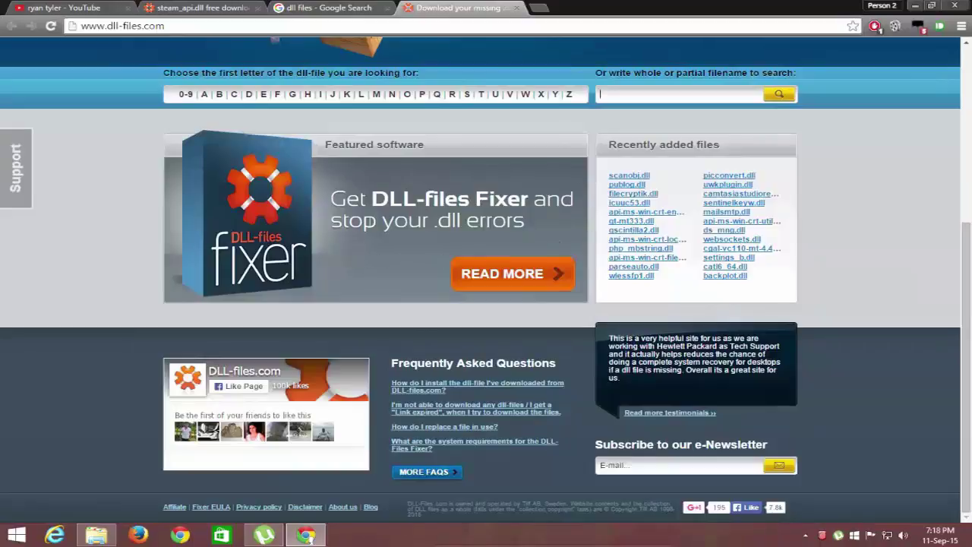
Step: Download the DLL-files Fixer trial from its product page, confirming the duplicate download
click(514, 279)
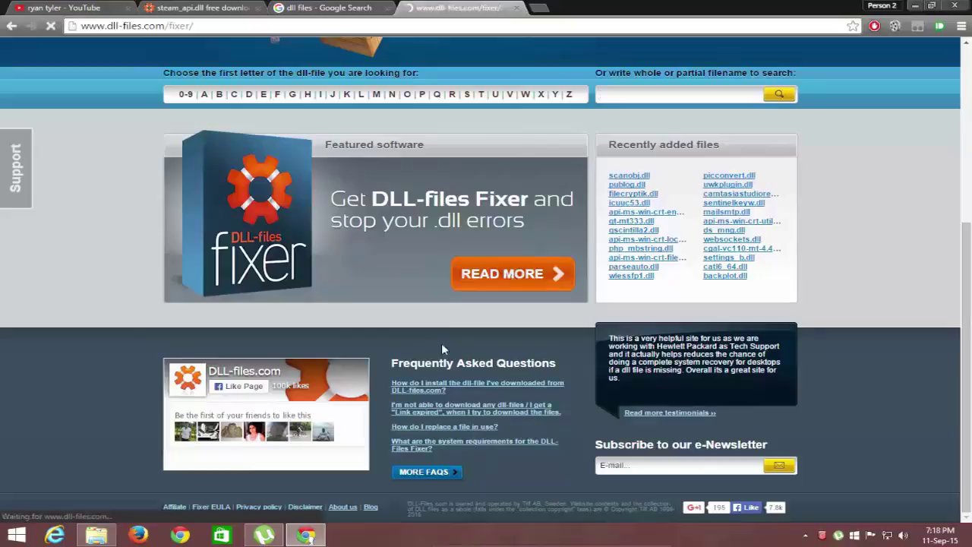
scroll(400, 354, down, 3)
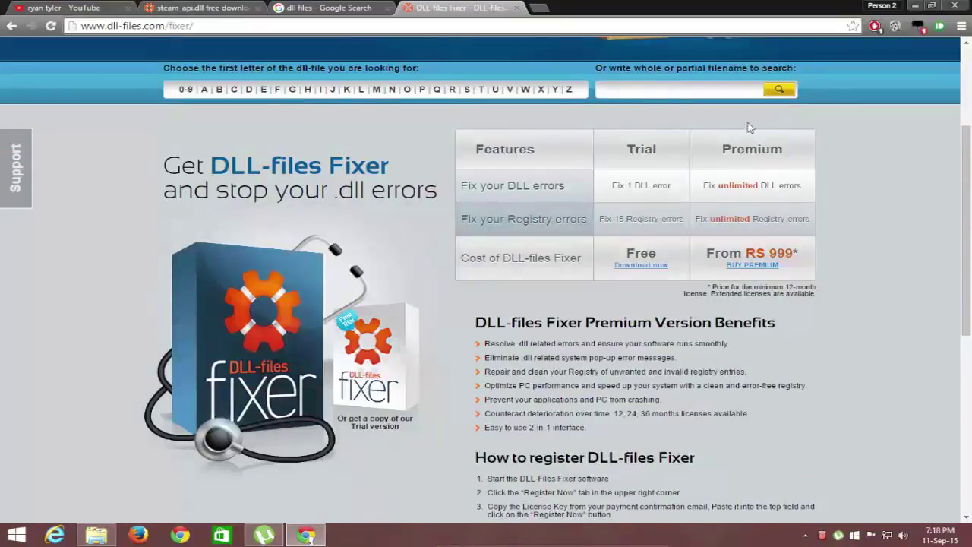
scroll(814, 421, down, 3)
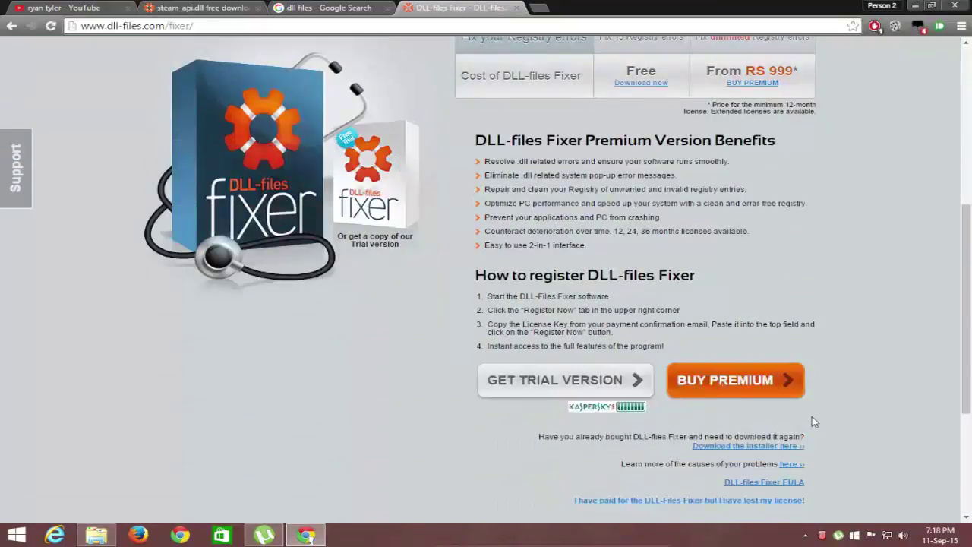
click(561, 381)
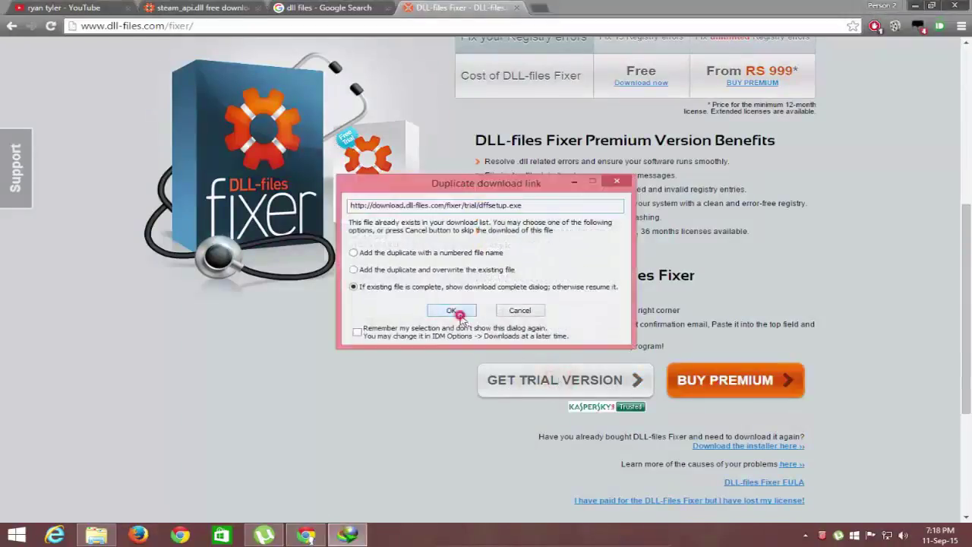
click(458, 311)
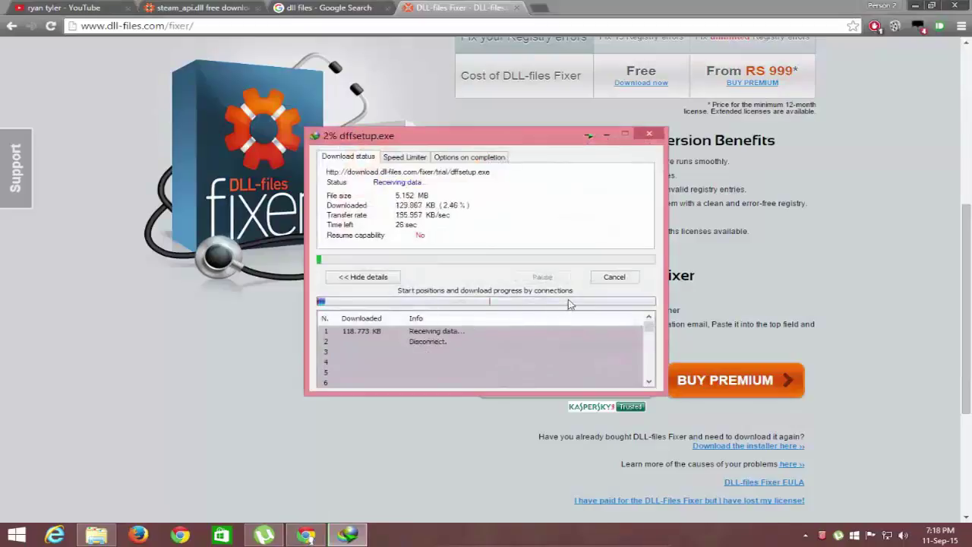
Step: Minimize the browser, refresh the desktop and move dffsetup.exe to the left-middle
click(915, 6)
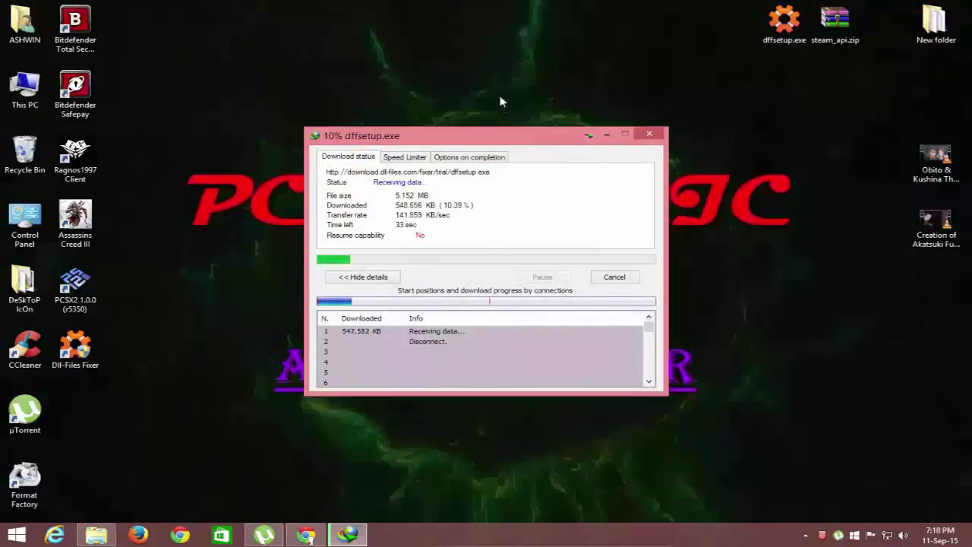
right_click(512, 82)
click(534, 130)
drag(789, 39, 230, 233)
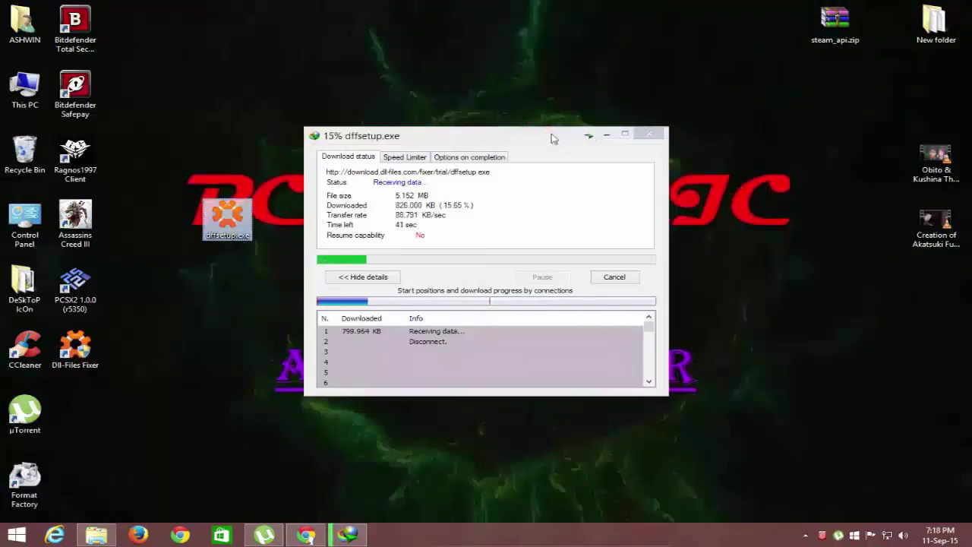
Step: Cancel the leftover download, then run dffsetup.exe with the Quick Launch icon option toggled
click(605, 277)
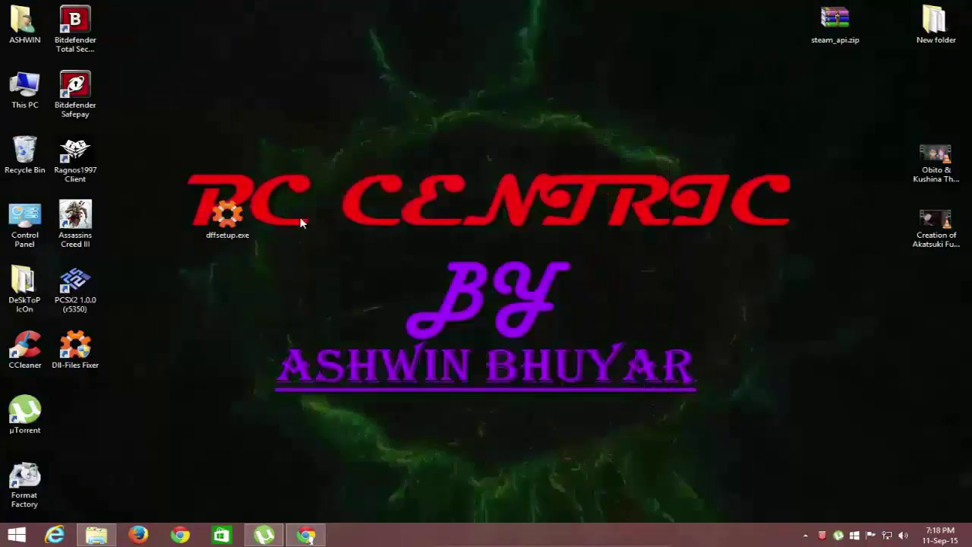
drag(231, 226, 438, 111)
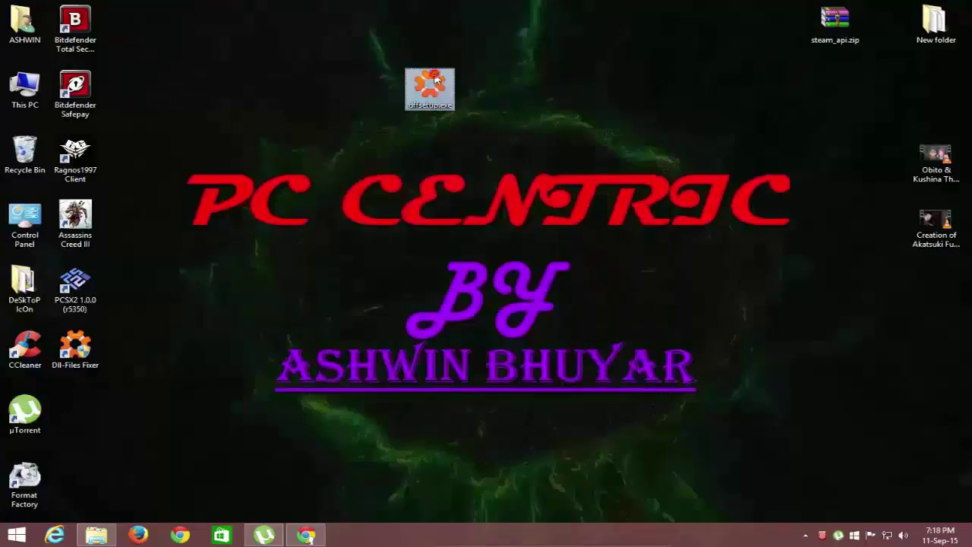
double_click(436, 79)
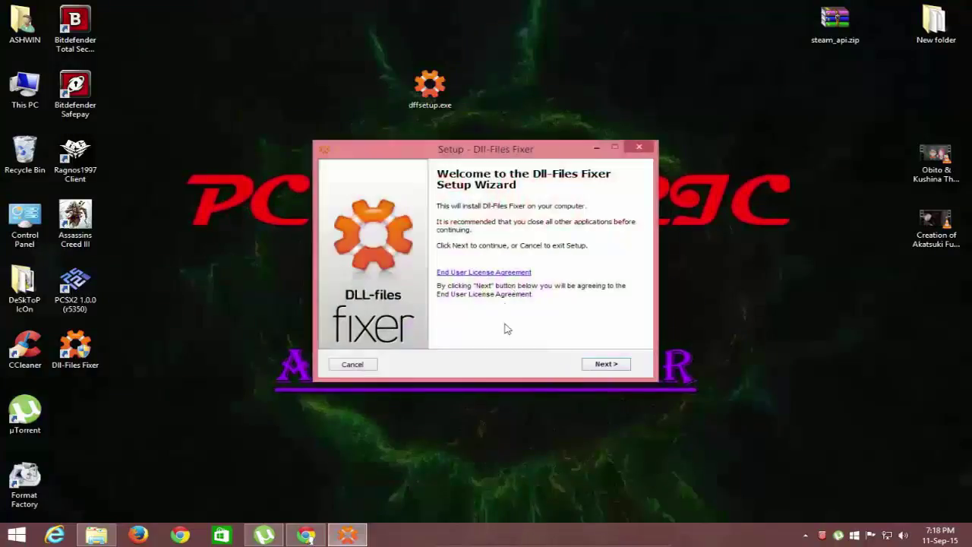
click(597, 364)
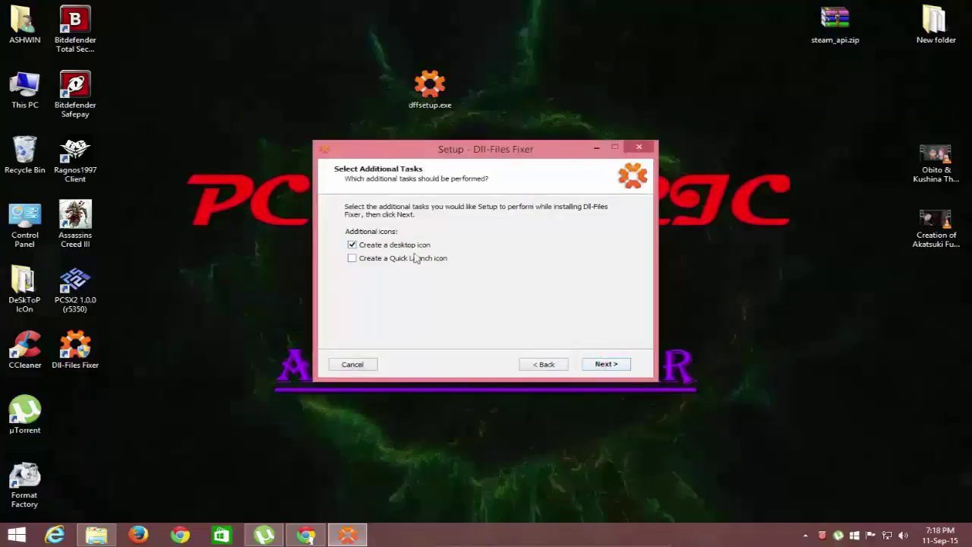
click(391, 260)
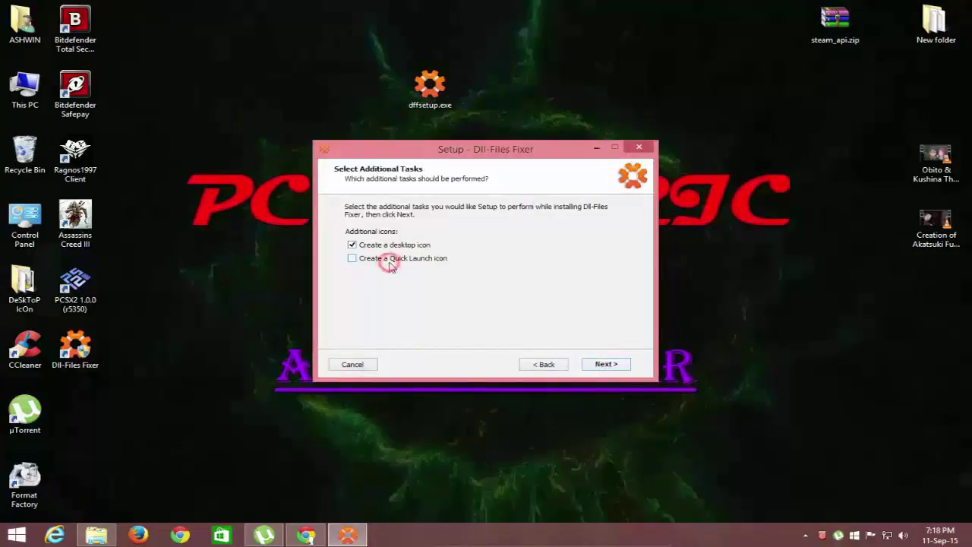
click(589, 365)
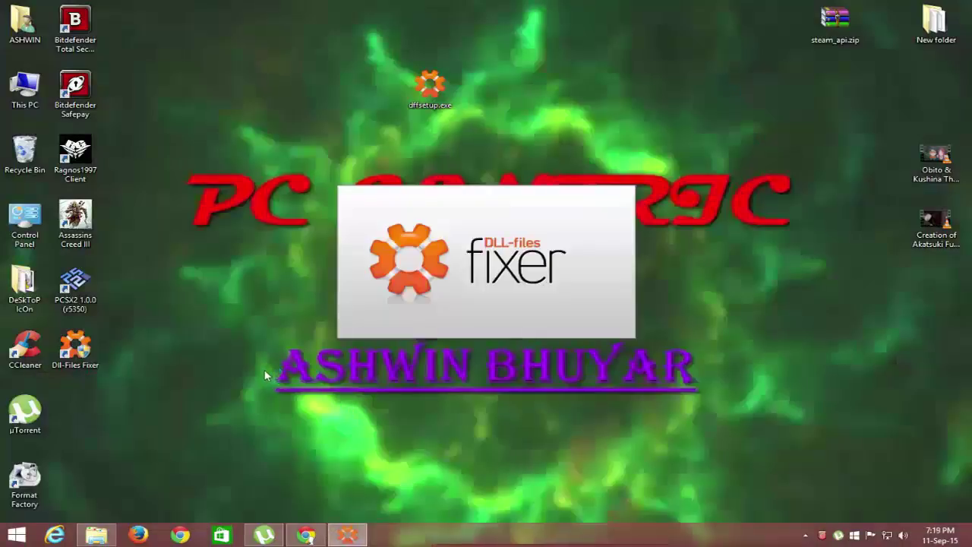
Step: Check the Install DLL Files page and the 448 registry errors, then return to Install DLL Files
right_click(264, 369)
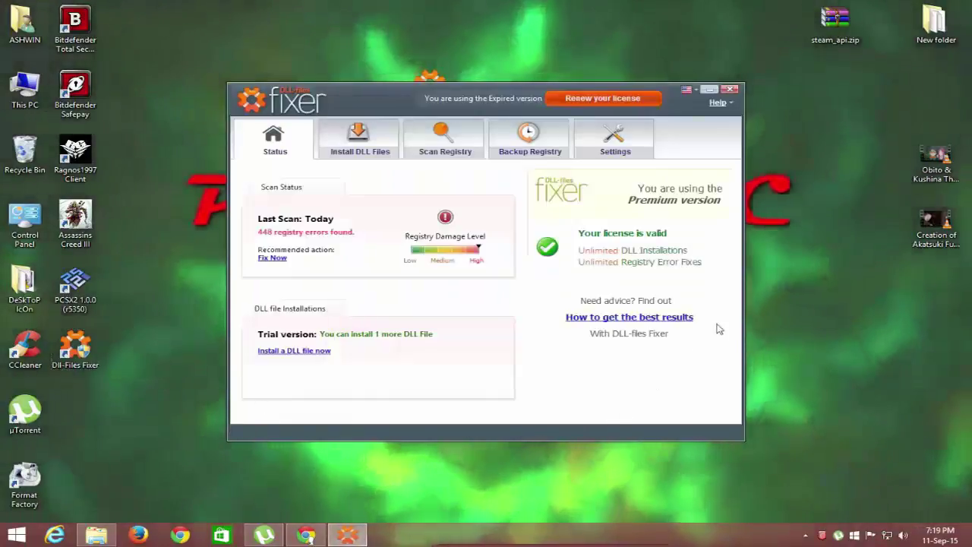
click(346, 133)
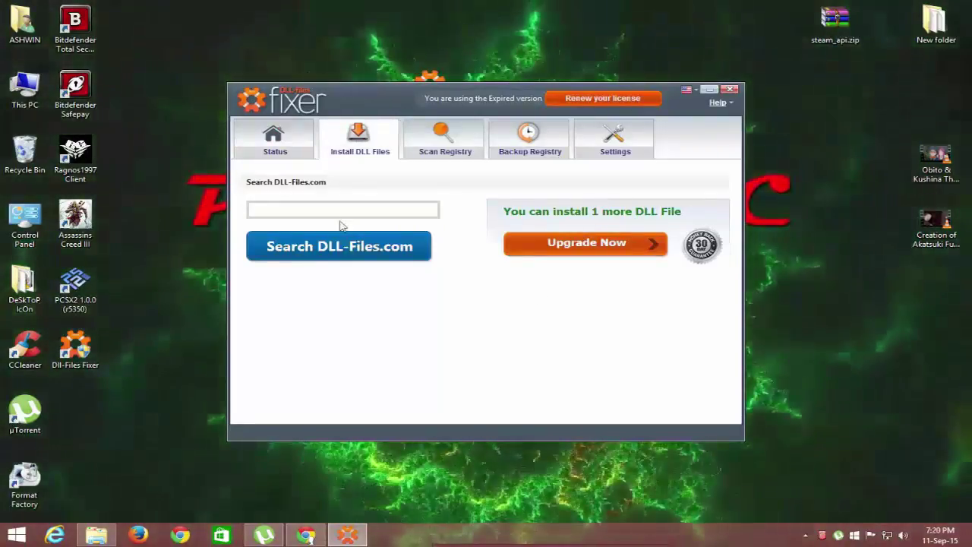
click(325, 209)
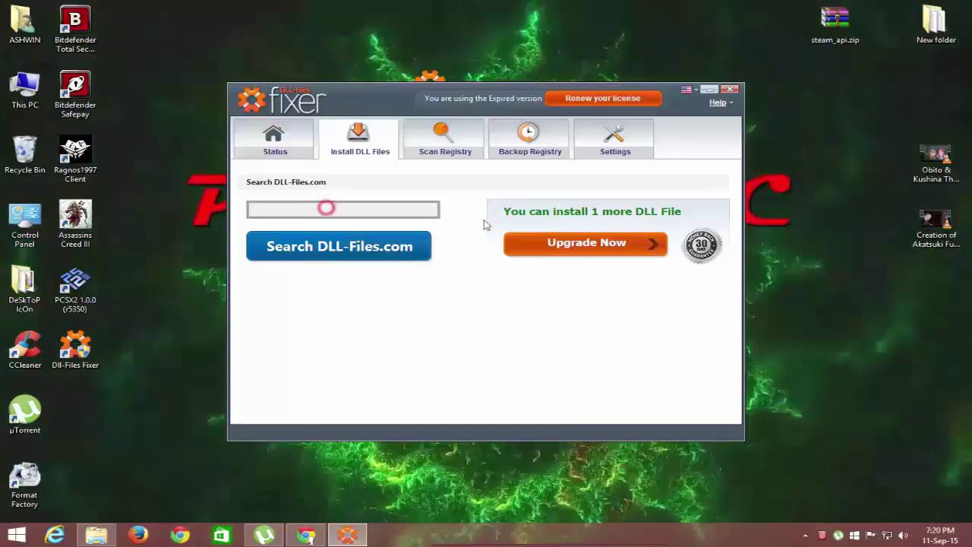
click(296, 135)
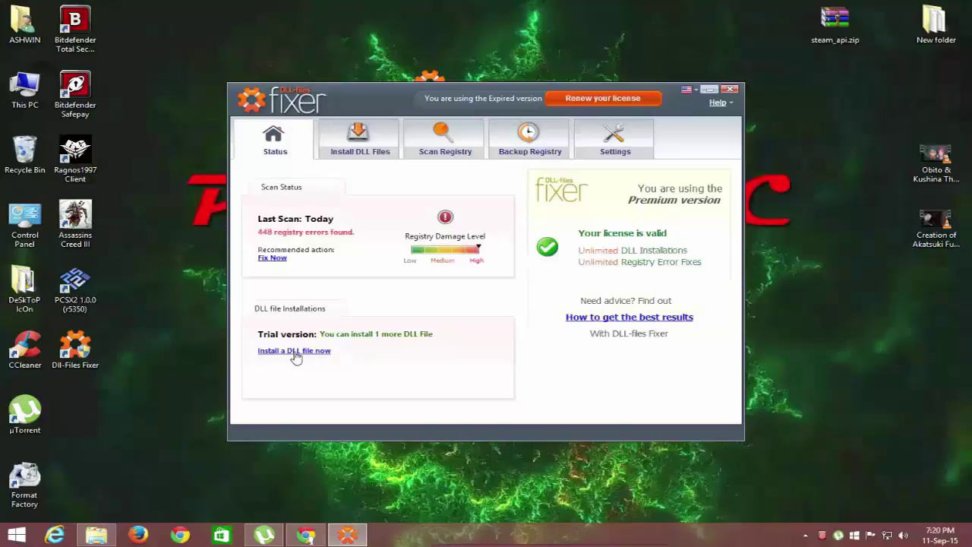
click(272, 259)
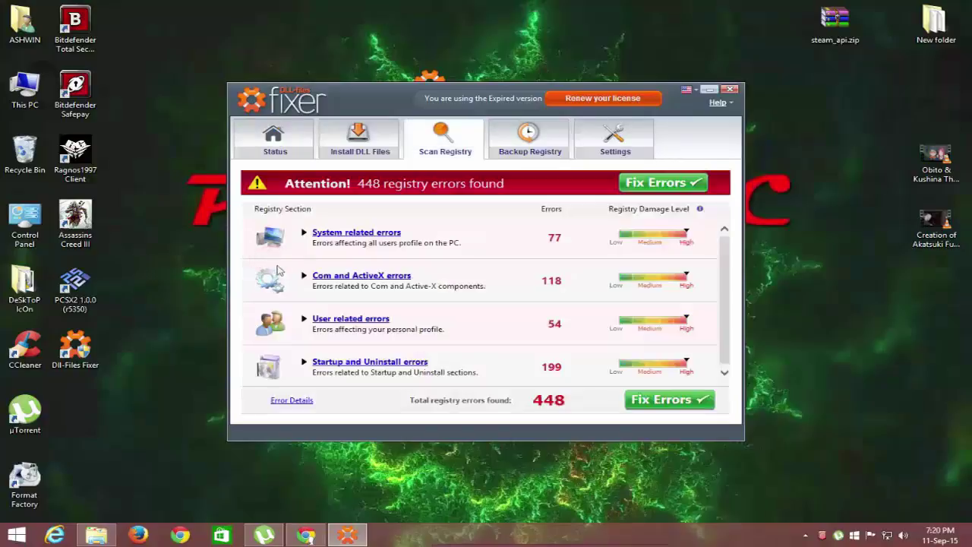
click(358, 140)
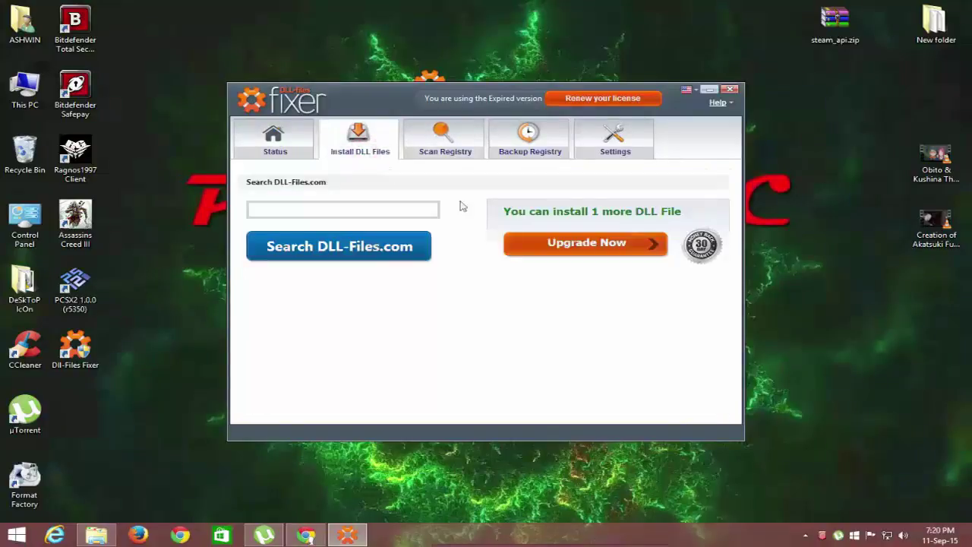
Step: Search DLL-files Fixer for steam_api.dll, then close the program
click(368, 206)
text(steam_api.dll)
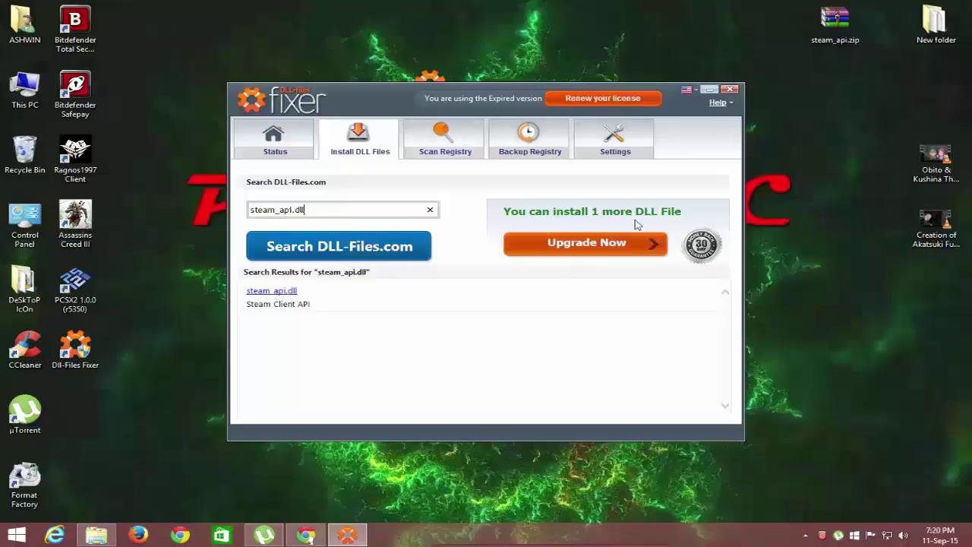
click(735, 92)
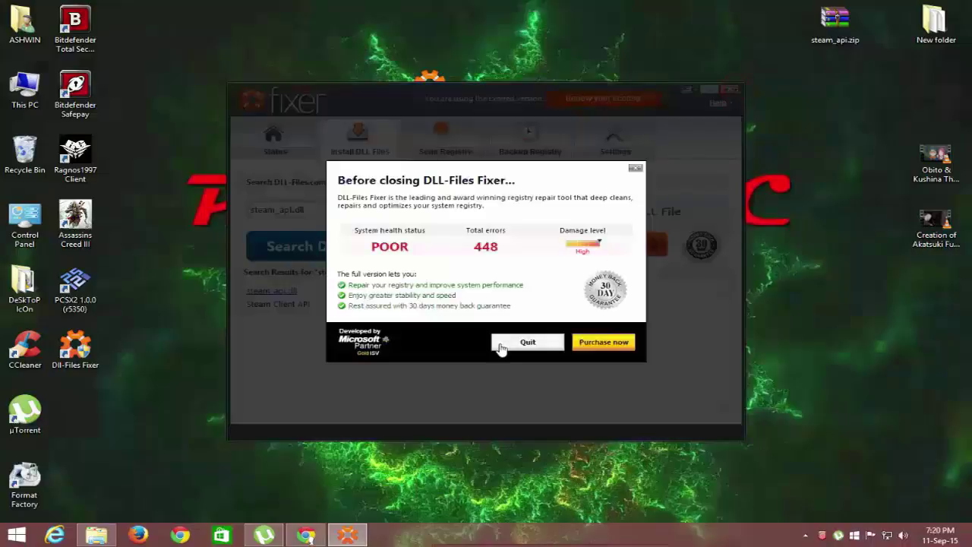
Step: Quit DLL-files Fixer, refresh the desktop and move steam_api.zip to the top centre
click(499, 345)
right_click(571, 248)
click(643, 307)
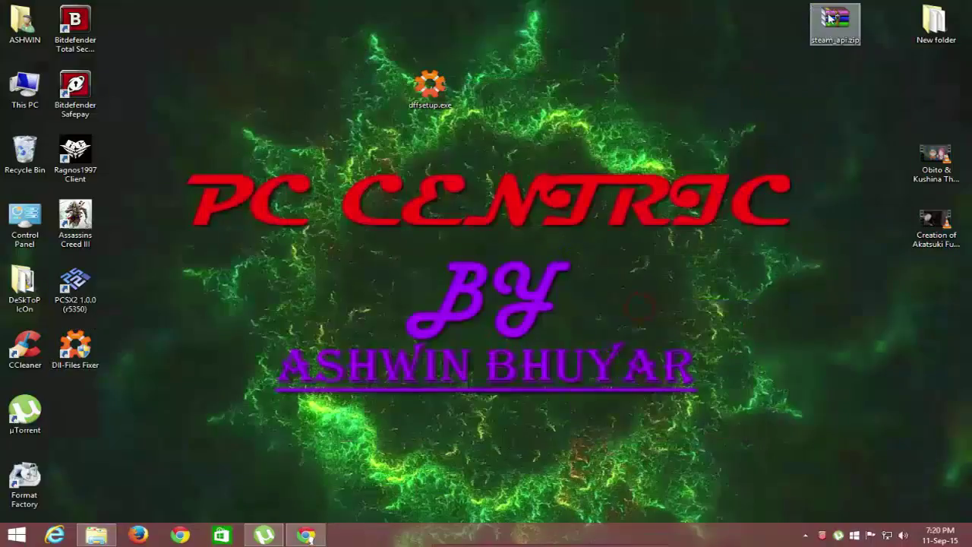
drag(835, 23, 536, 159)
Step: In the browser, scroll the DLL-files.com index down to the steam_api entries
click(306, 535)
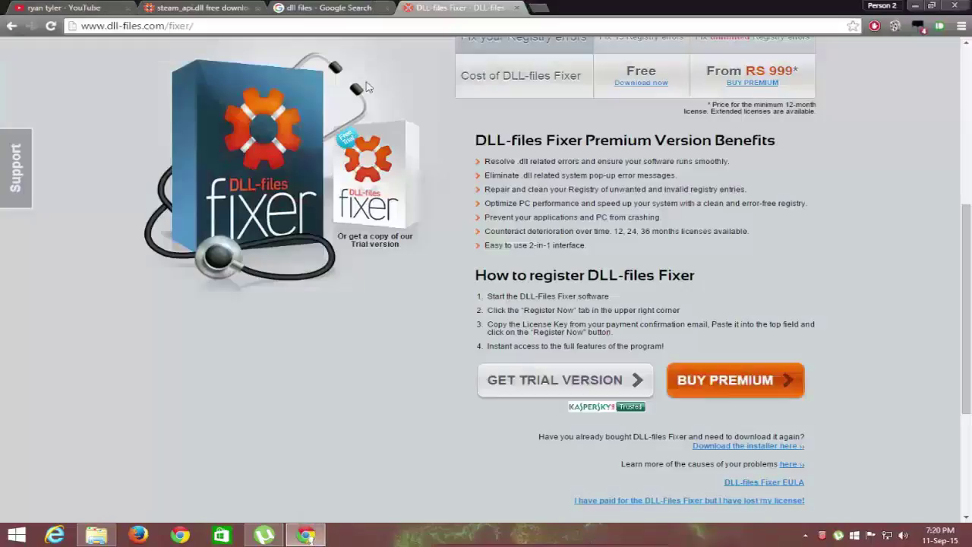
drag(236, 6, 460, 7)
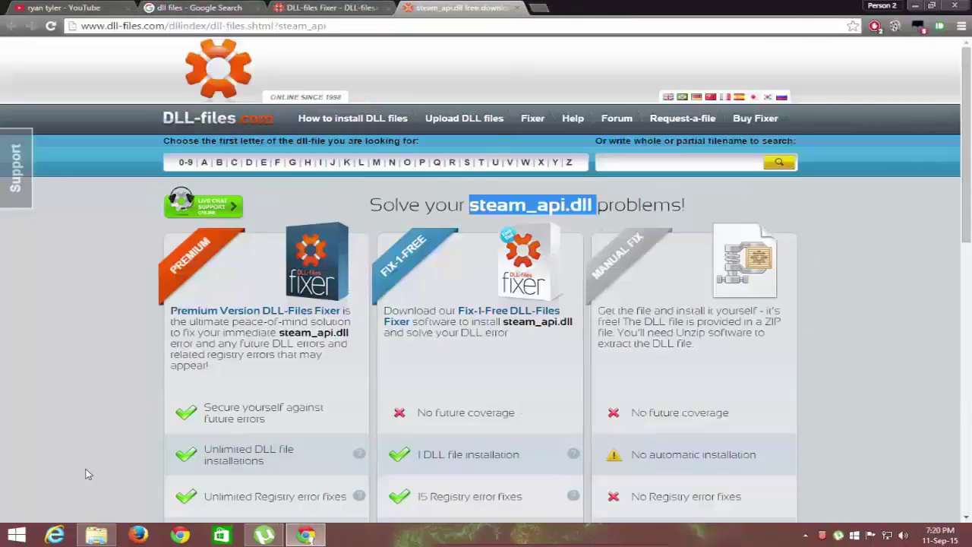
click(312, 6)
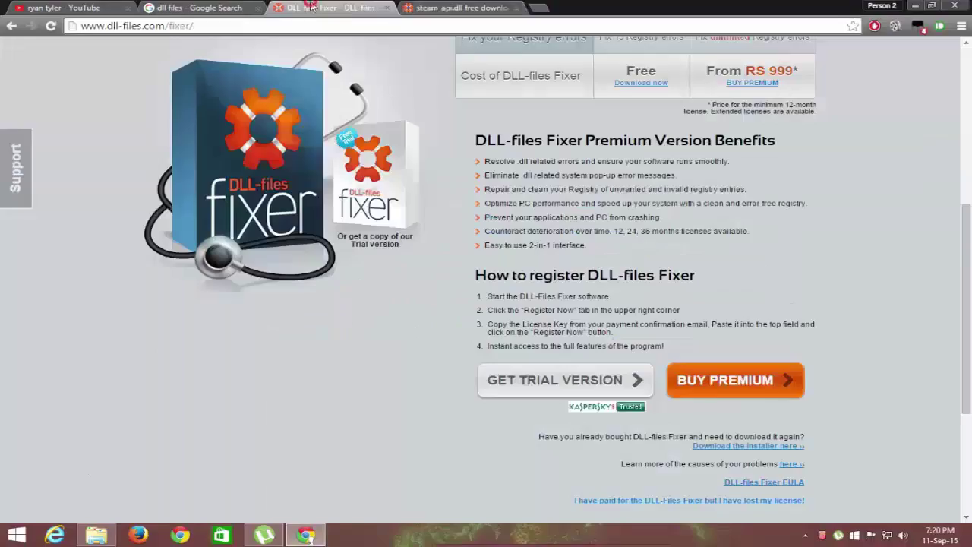
scroll(411, 287, up, 4)
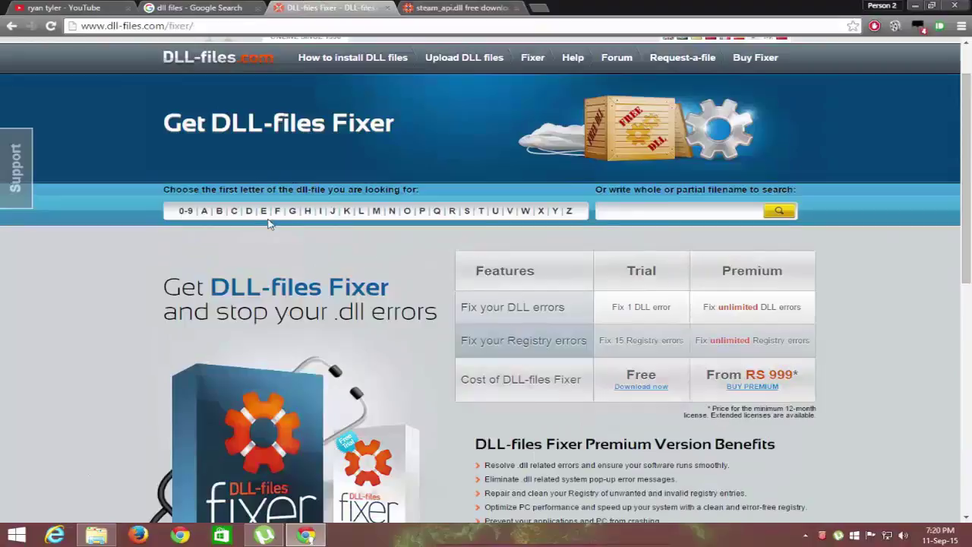
click(453, 211)
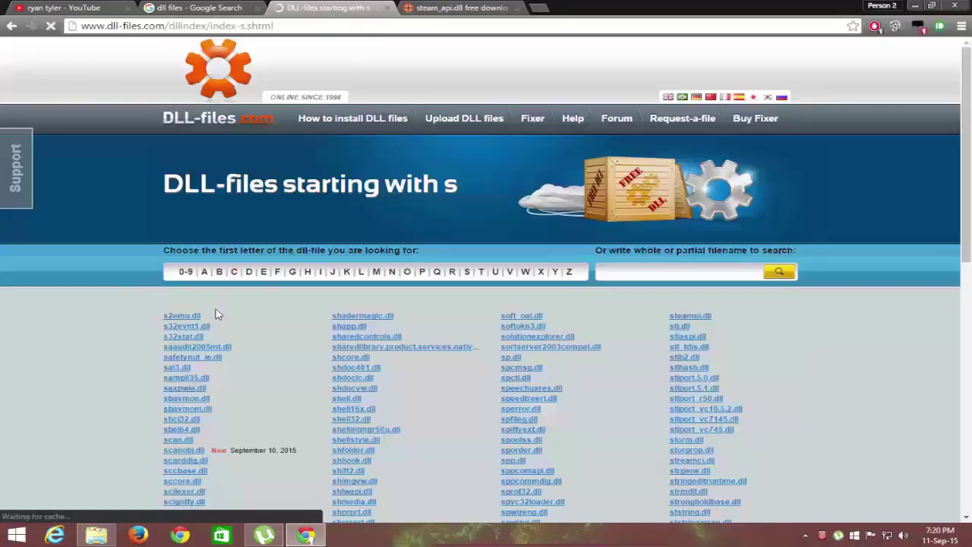
scroll(151, 465, down, 4)
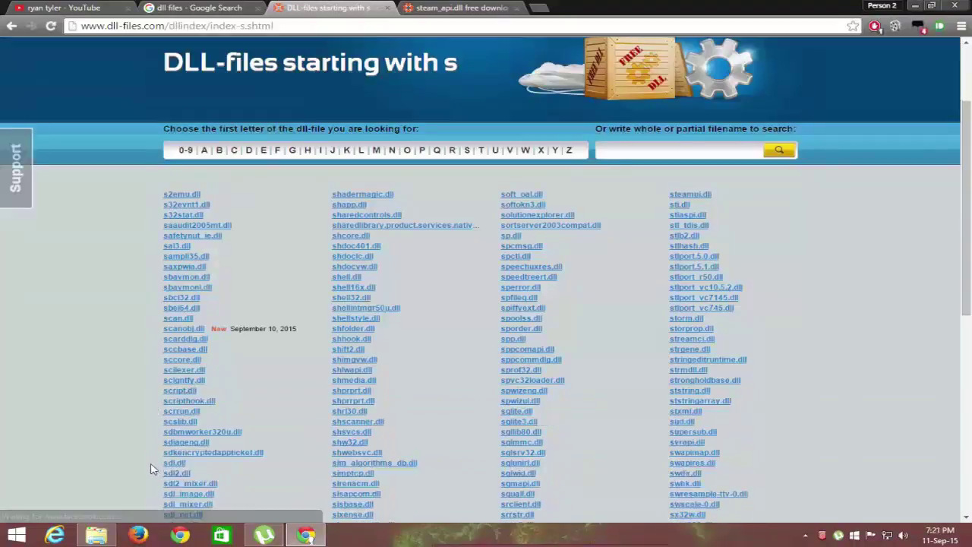
scroll(151, 469, down, 1)
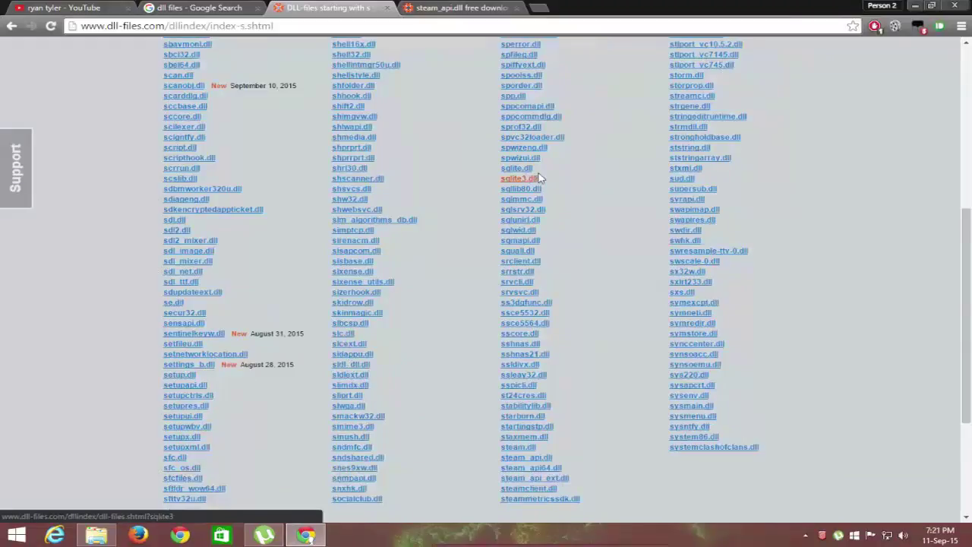
scroll(521, 189, up, 2)
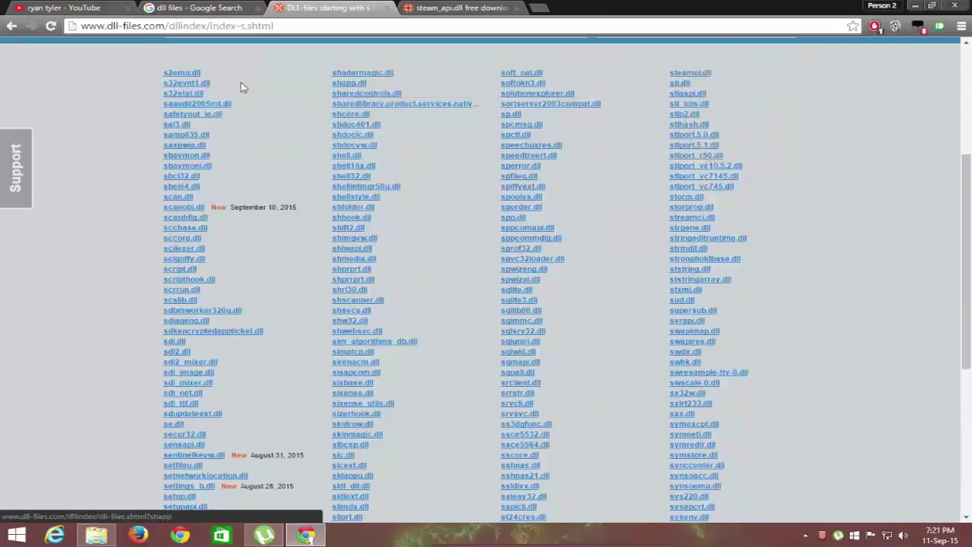
scroll(12, 369, down, 5)
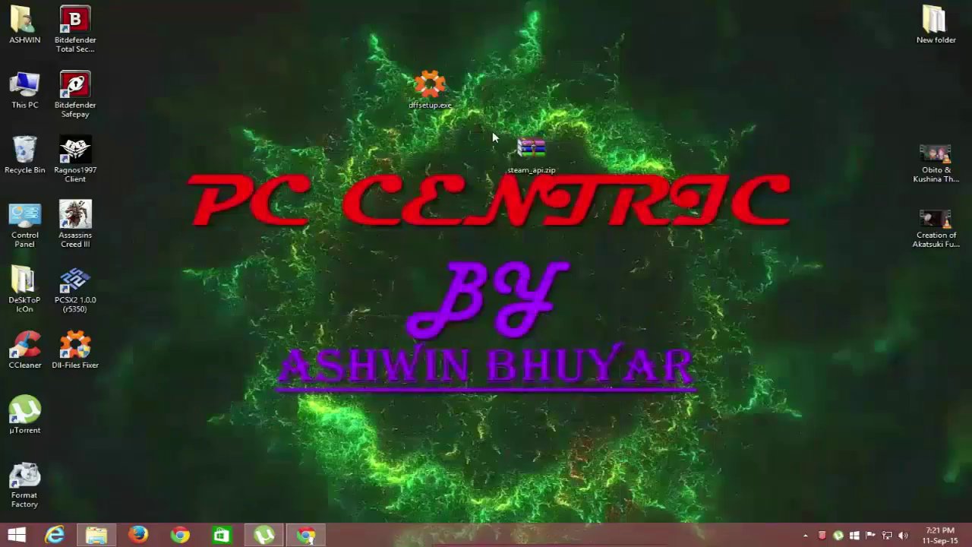
drag(550, 131, 540, 91)
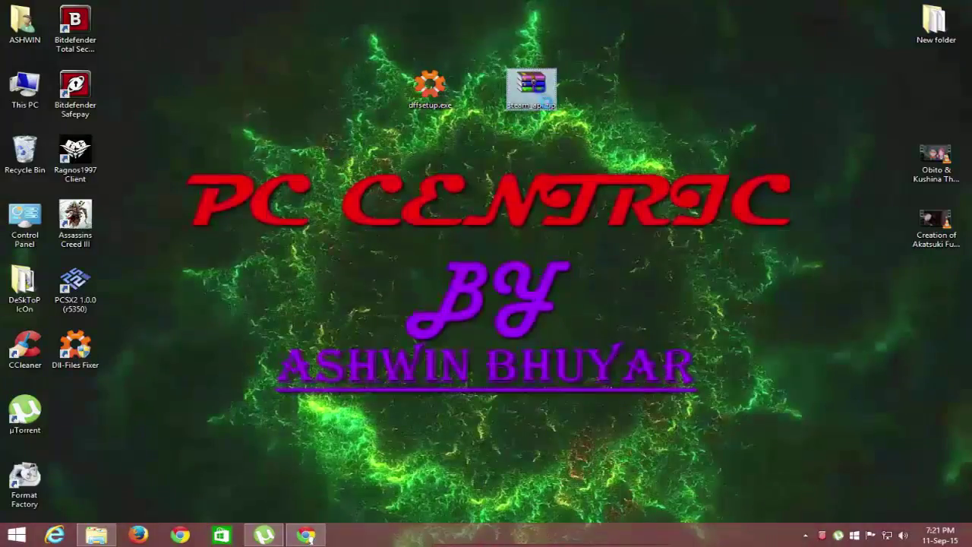
Step: Extract steam_api.zip into a steam_api folder on the desktop and open that folder
right_click(541, 90)
click(588, 159)
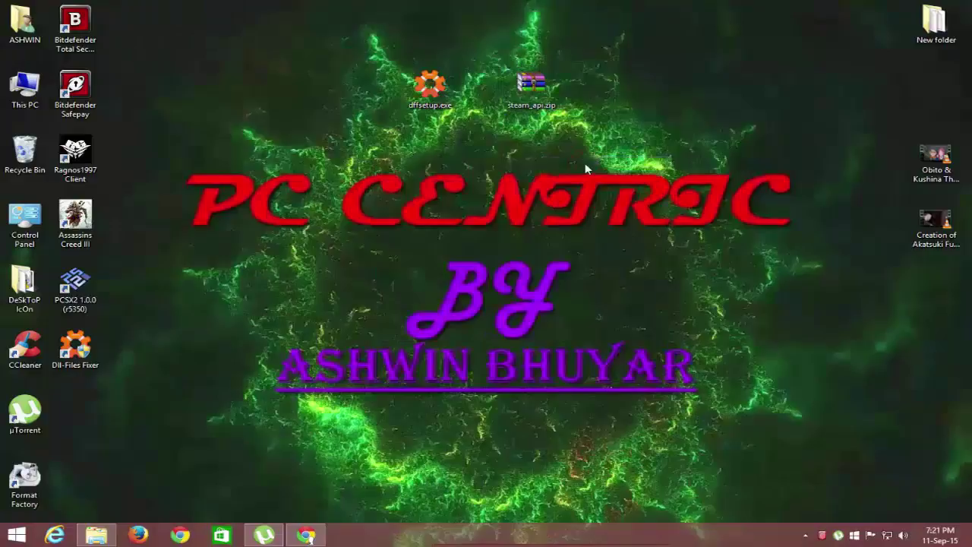
drag(84, 411, 338, 178)
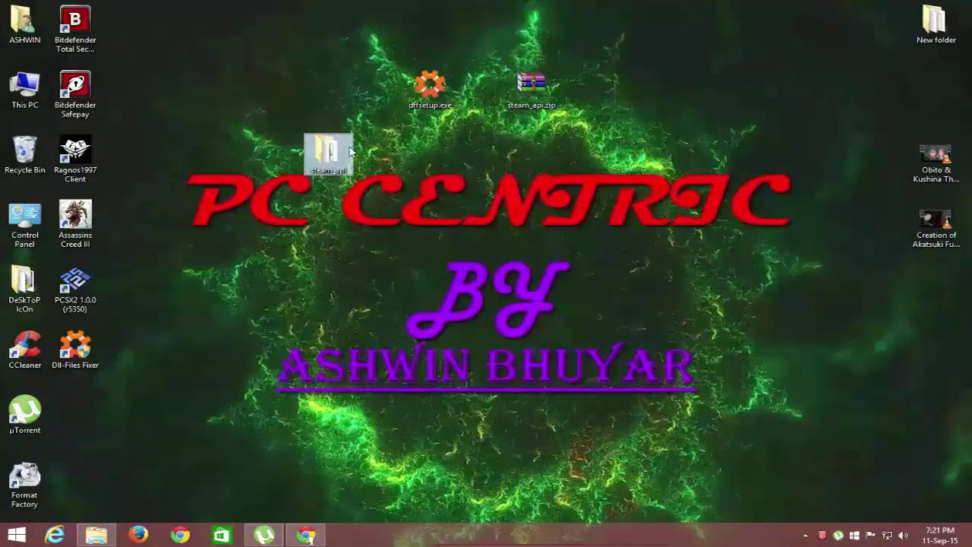
double_click(345, 152)
Step: Copy steam_api.dll from the extracted folder and refresh the desktop
click(217, 89)
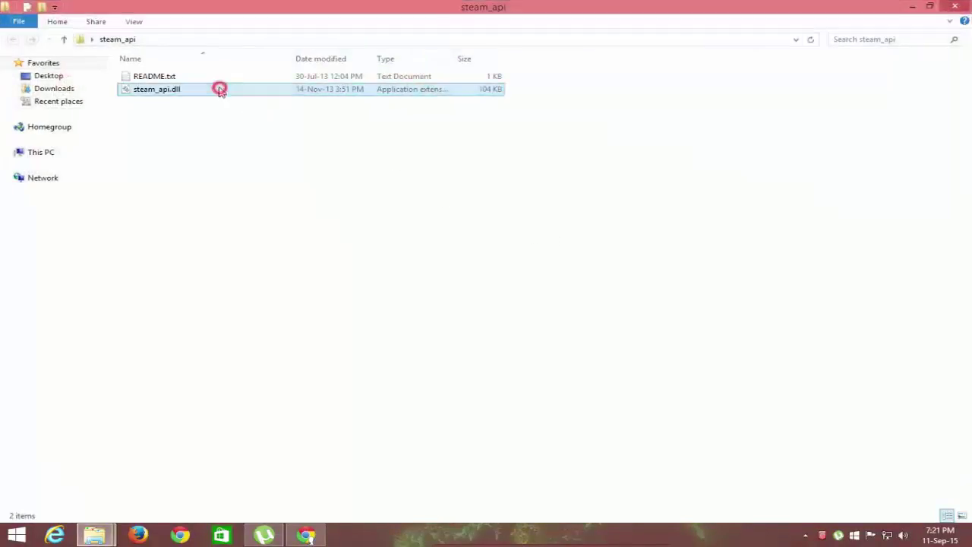
right_click(219, 90)
click(272, 266)
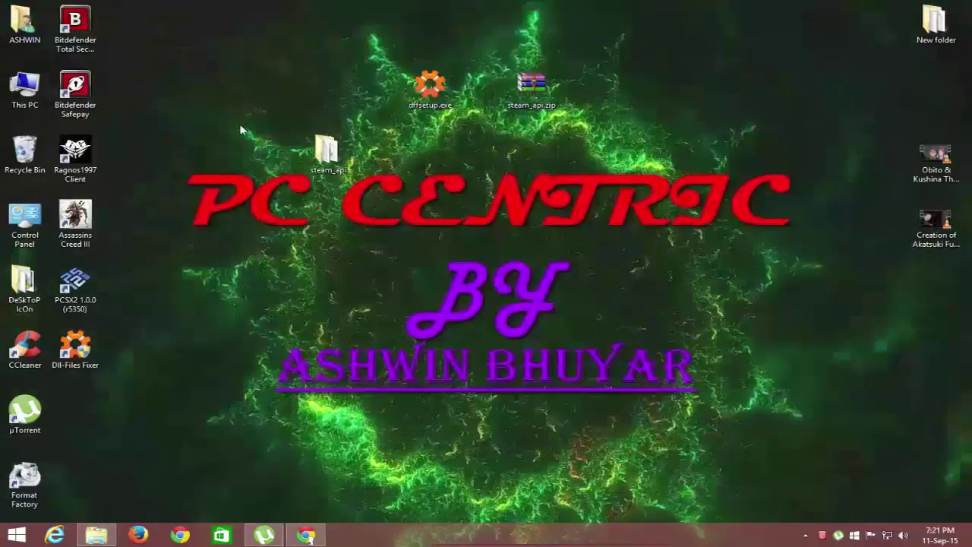
right_click(253, 66)
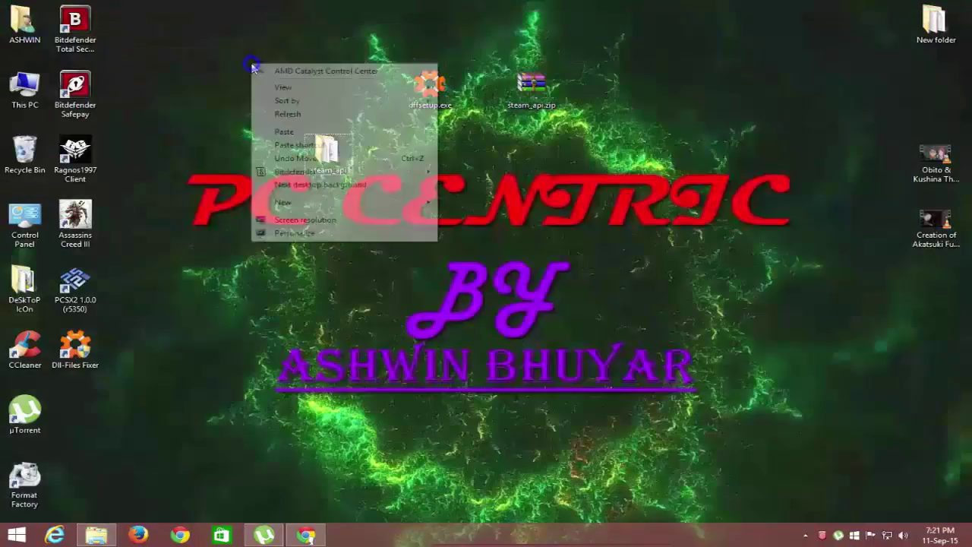
click(304, 118)
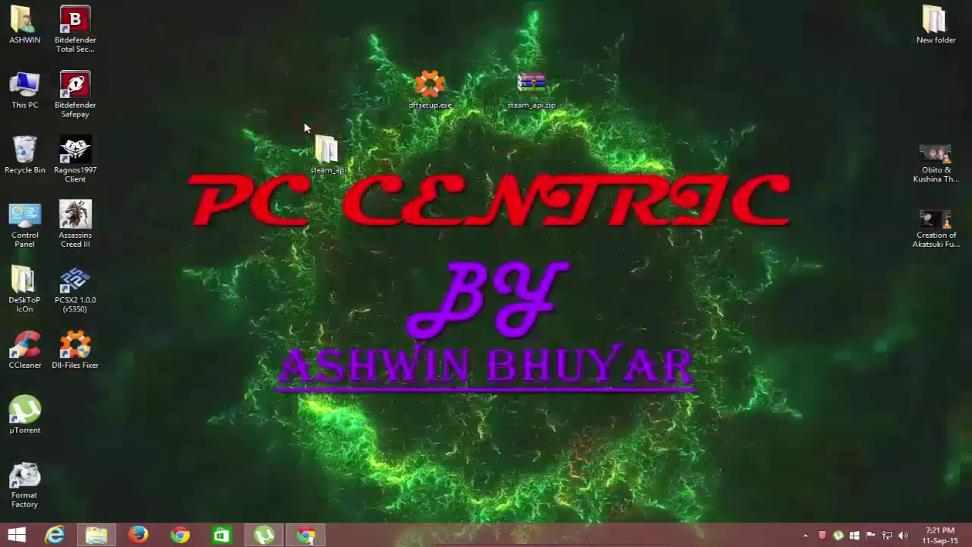
double_click(23, 86)
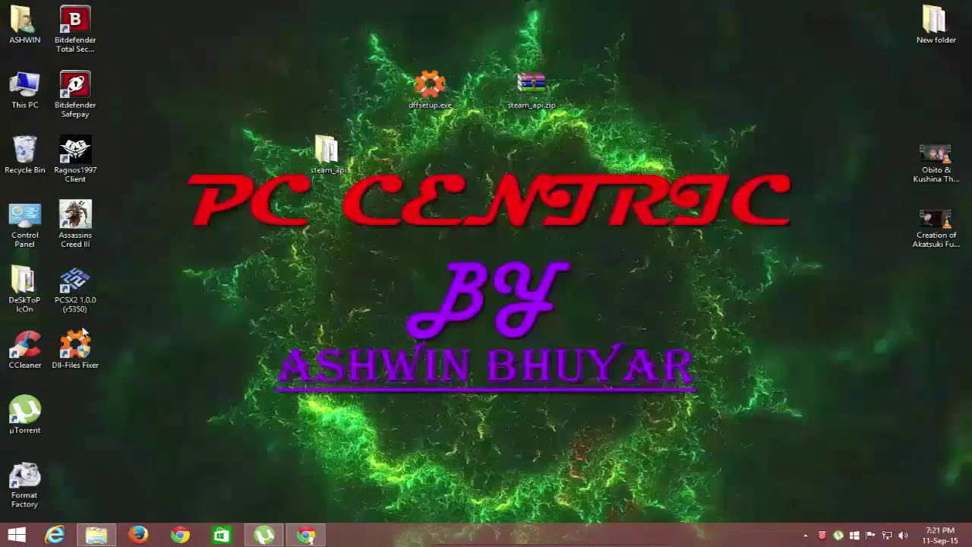
Step: Paste steam_api.dll into the PCSX2 install folder, granting administrator permission
right_click(80, 296)
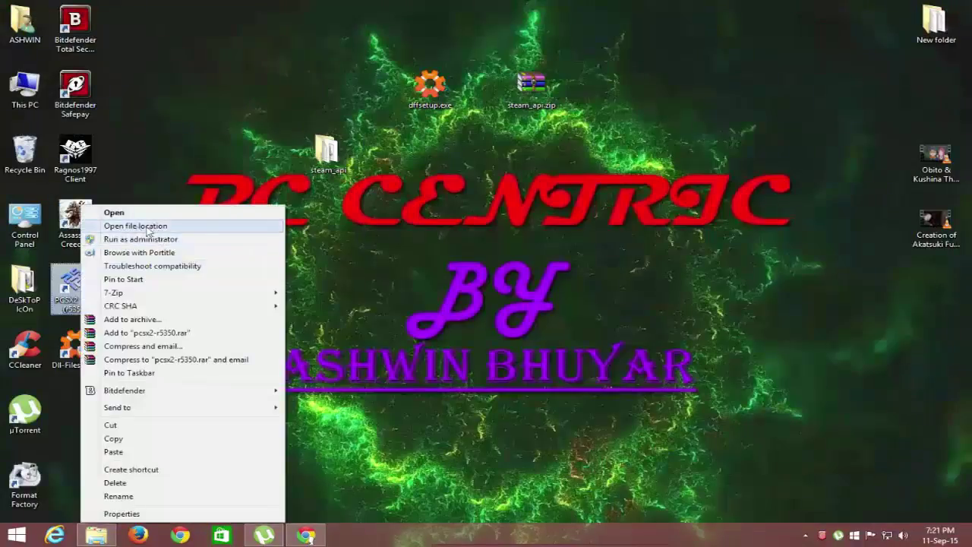
click(140, 230)
right_click(451, 332)
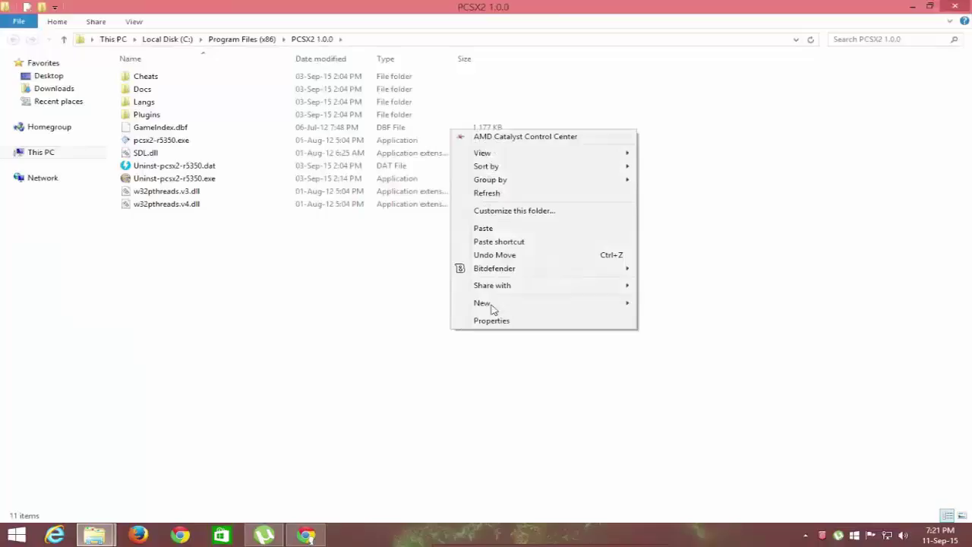
click(529, 229)
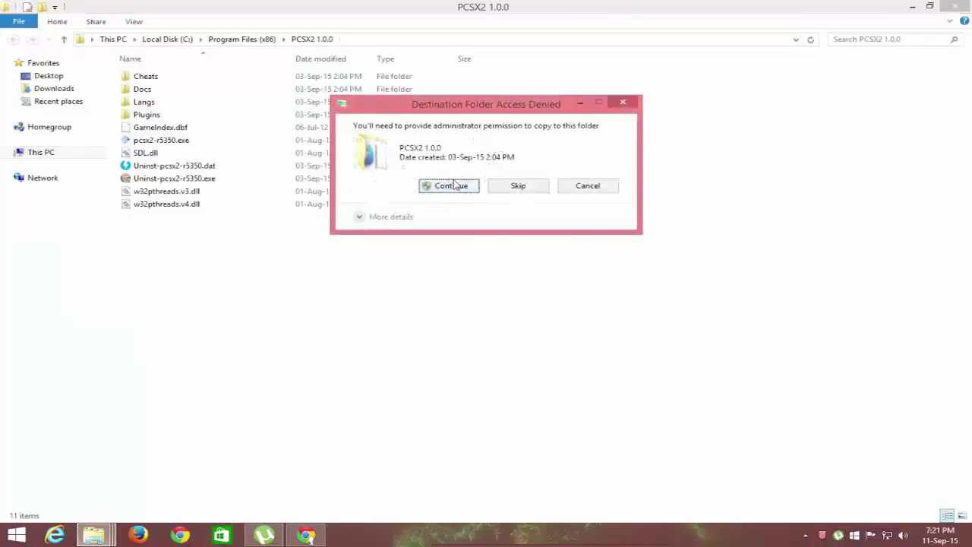
click(454, 185)
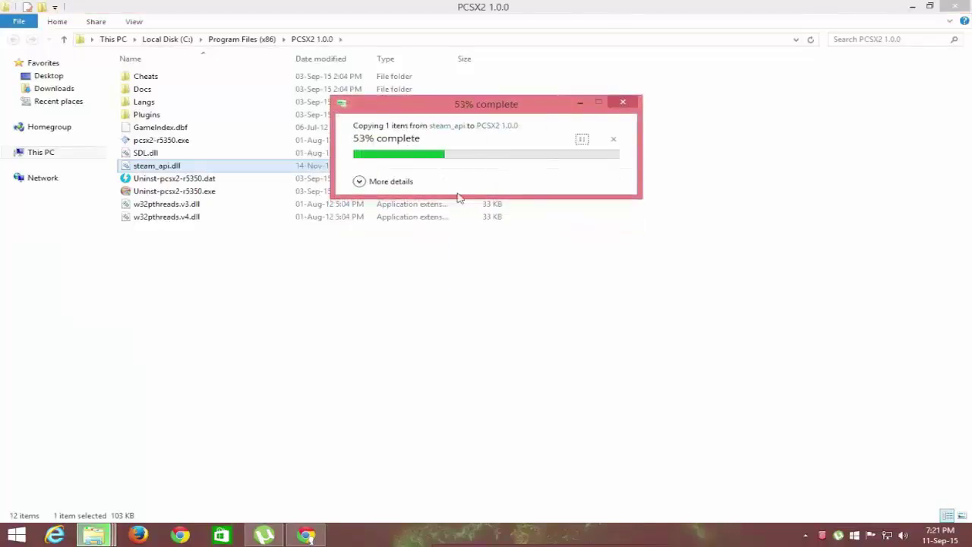
Step: Close the PCSX2 folder window and refresh the desktop twice
click(912, 7)
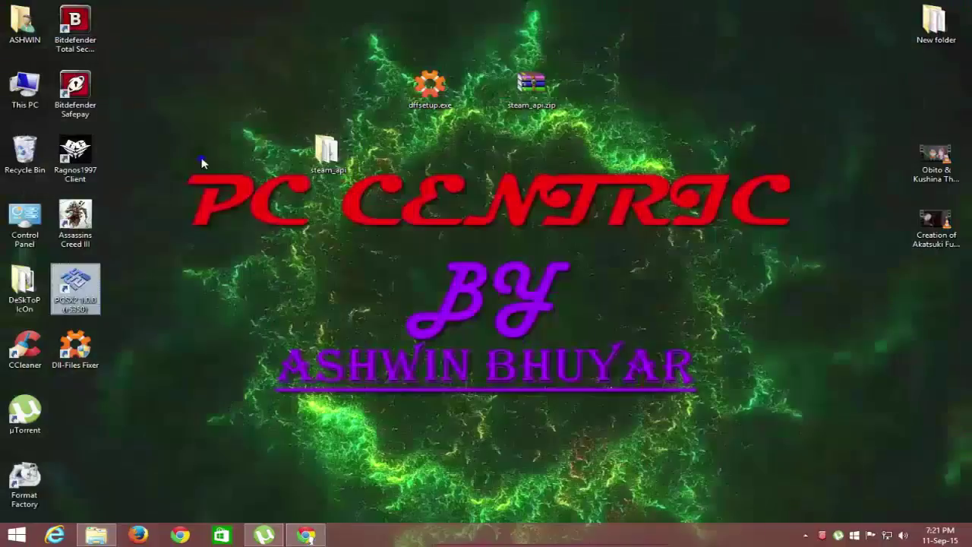
right_click(202, 161)
click(232, 204)
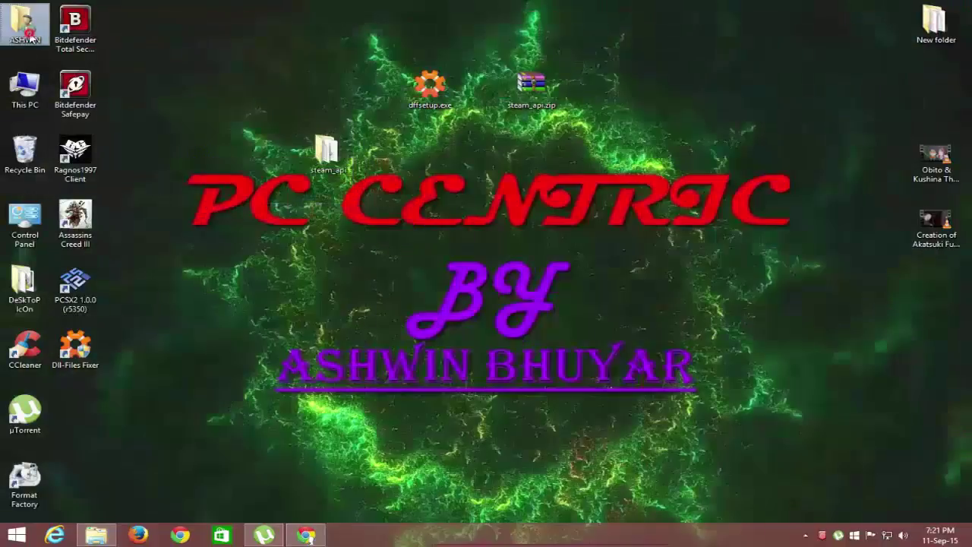
right_click(233, 128)
click(244, 176)
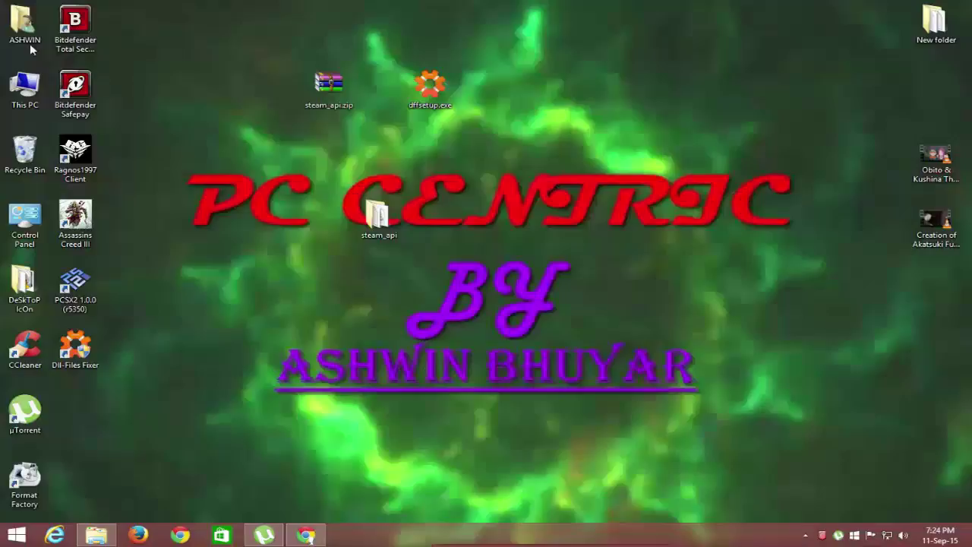
Step: Browse This PC to C:\Windows and search it for 'sys'
double_click(23, 87)
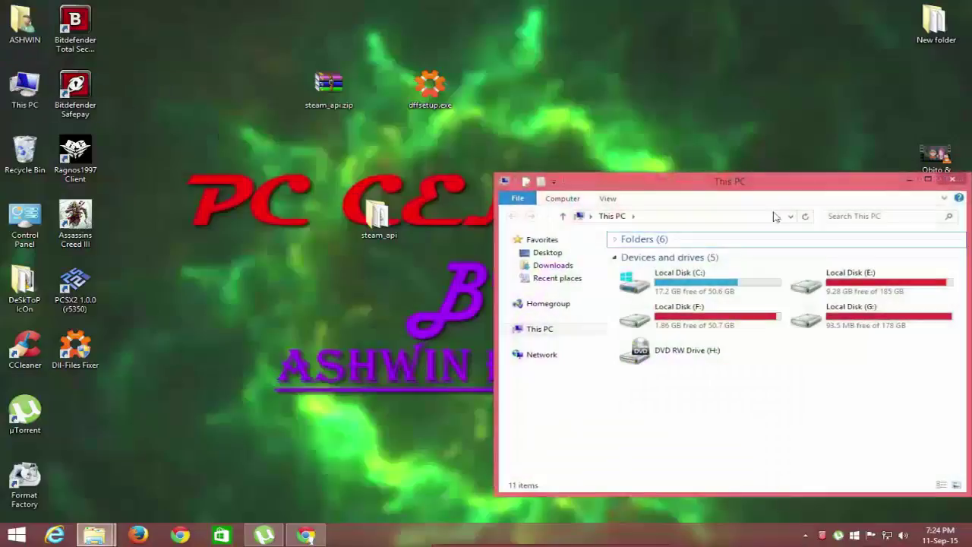
double_click(751, 182)
double_click(244, 114)
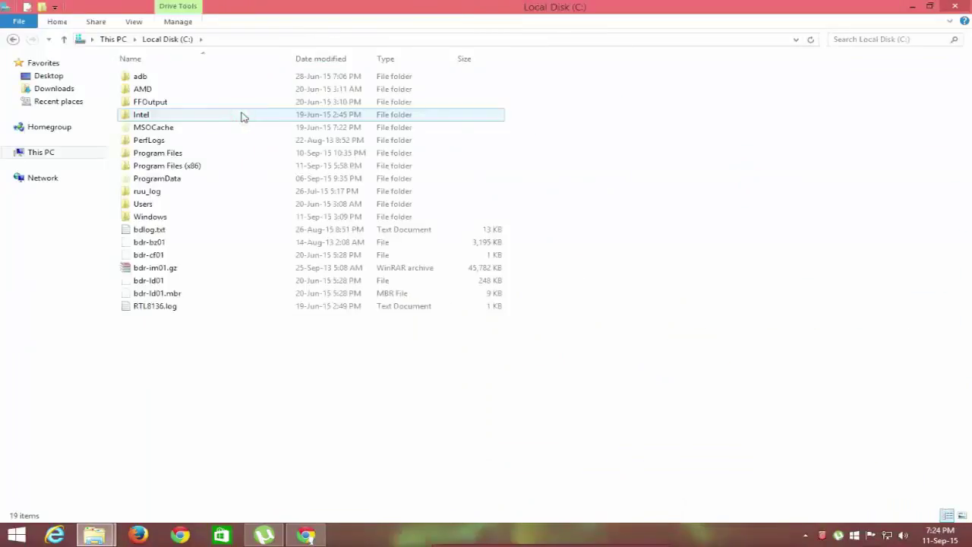
double_click(221, 215)
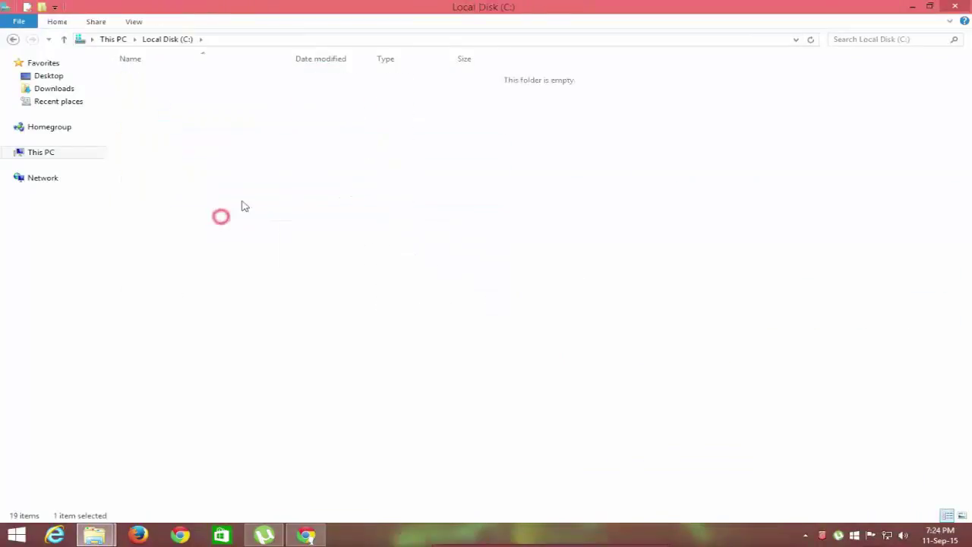
click(847, 42)
text(sys)
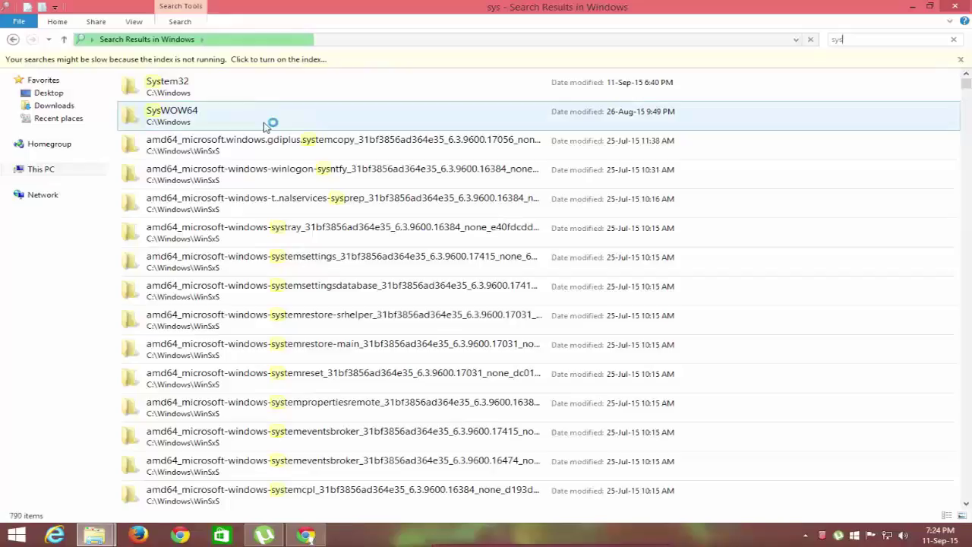
Step: Paste steam_api.dll into SysWOW64, granting administrator permission
double_click(265, 124)
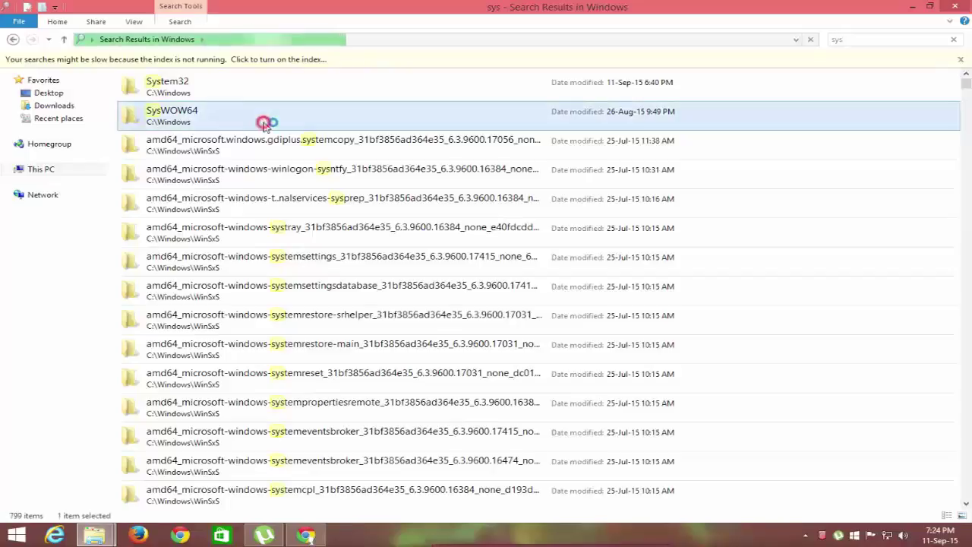
right_click(616, 206)
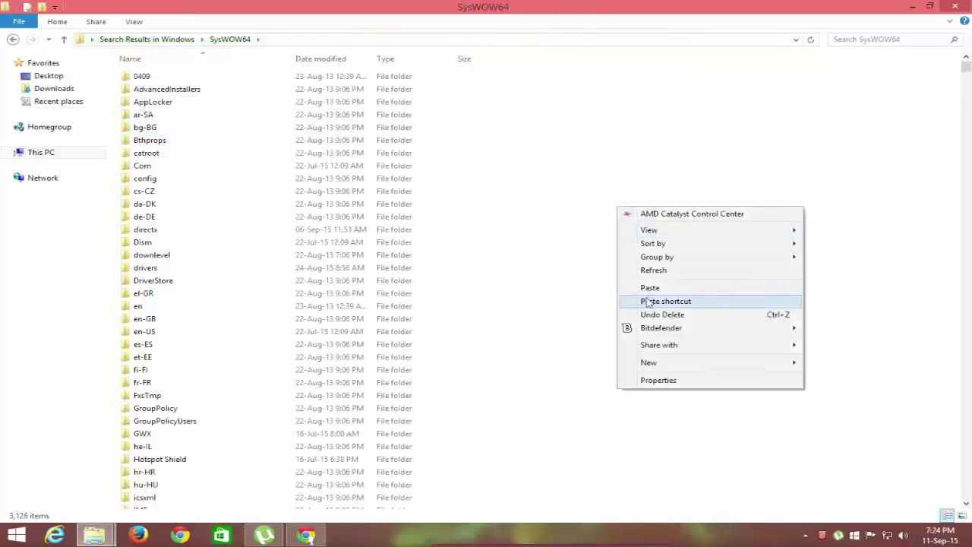
click(645, 288)
click(453, 187)
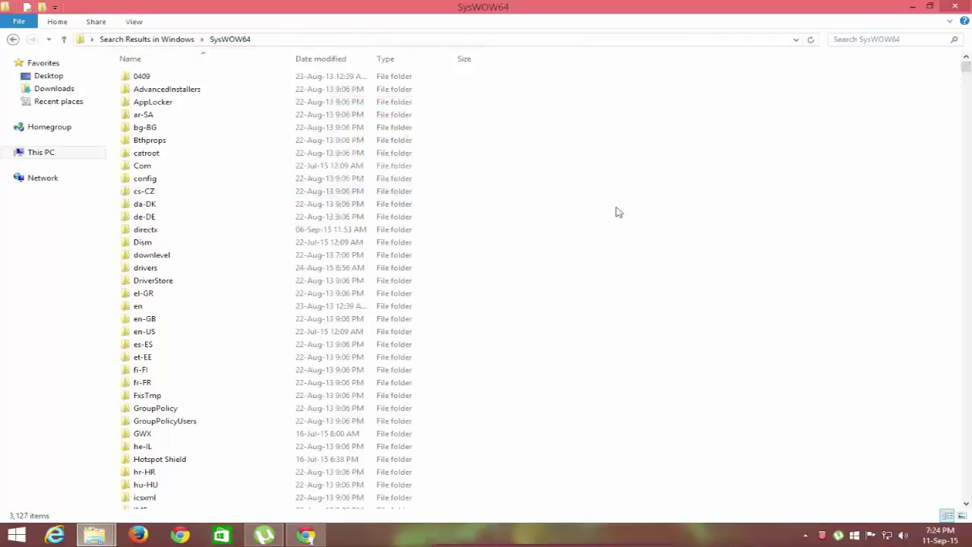
Step: Refresh the SysWOW64 listing and go back to the 'sys' search results
right_click(687, 207)
right_click(750, 270)
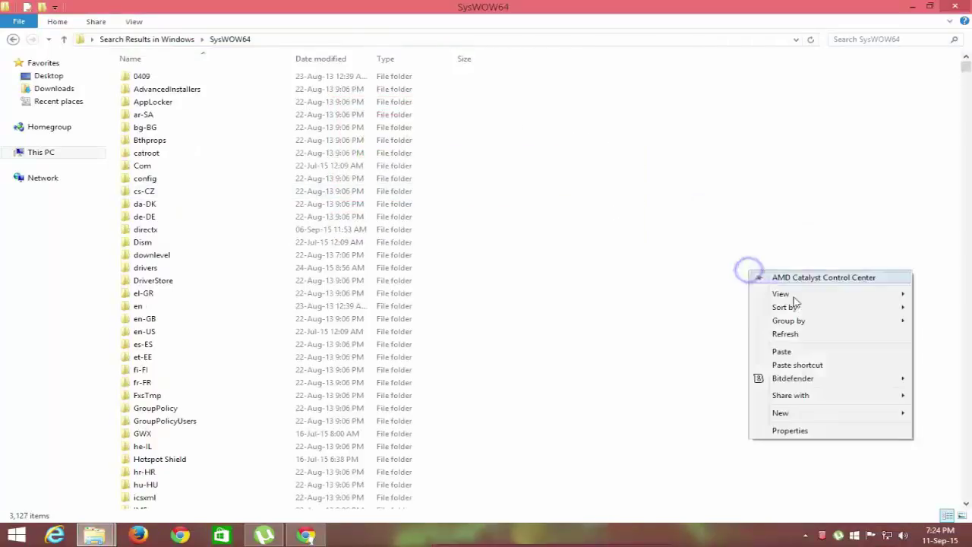
click(834, 335)
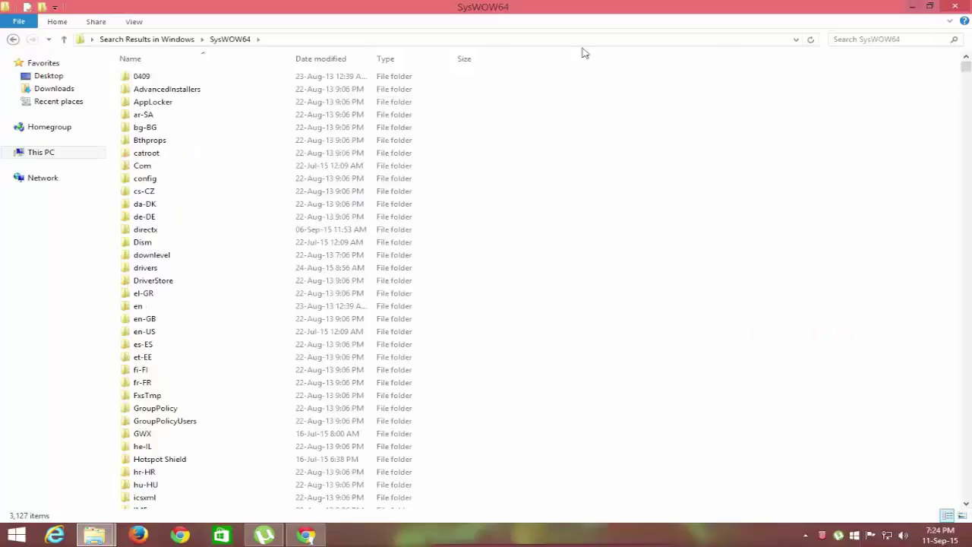
click(13, 39)
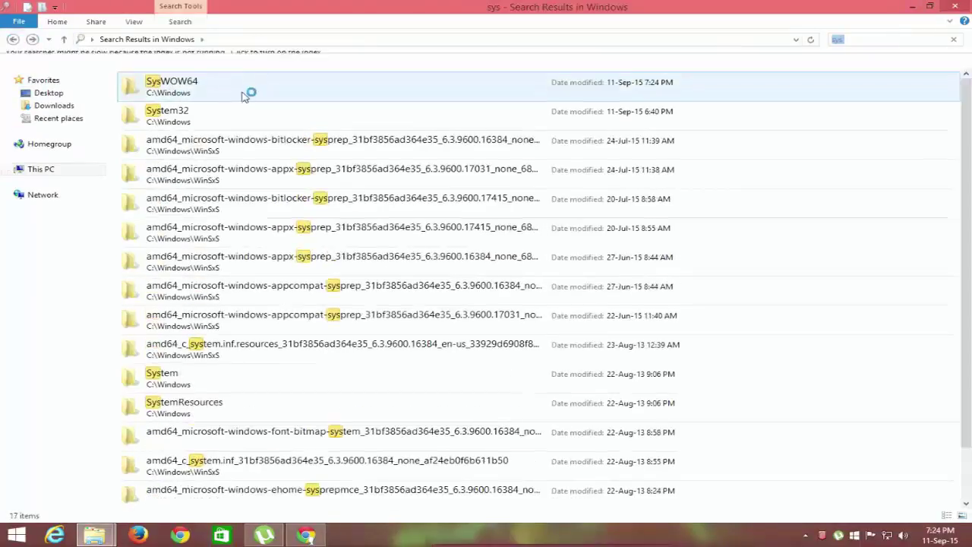